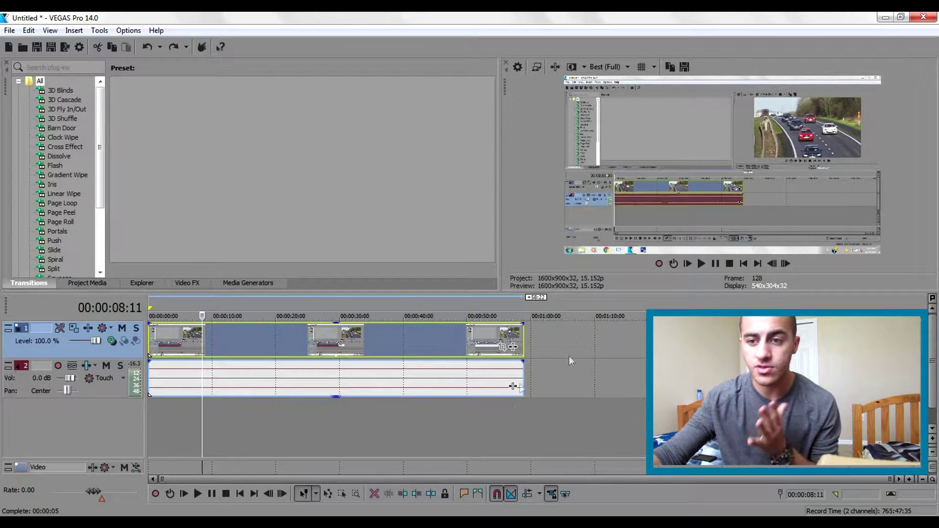
Split the video and audio at 00:00:09:02 and 00:00:13:11, isolating a four-second middle event.
click(207, 347)
key(s)
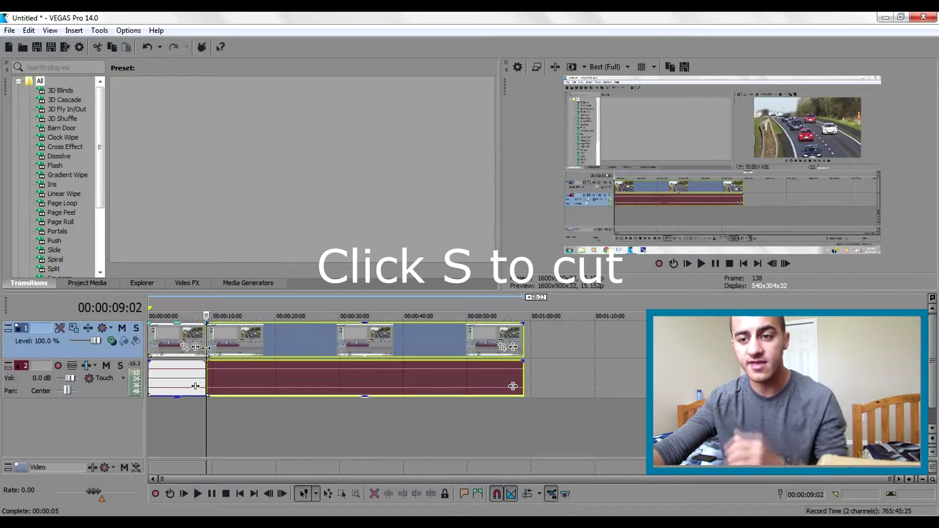
click(233, 340)
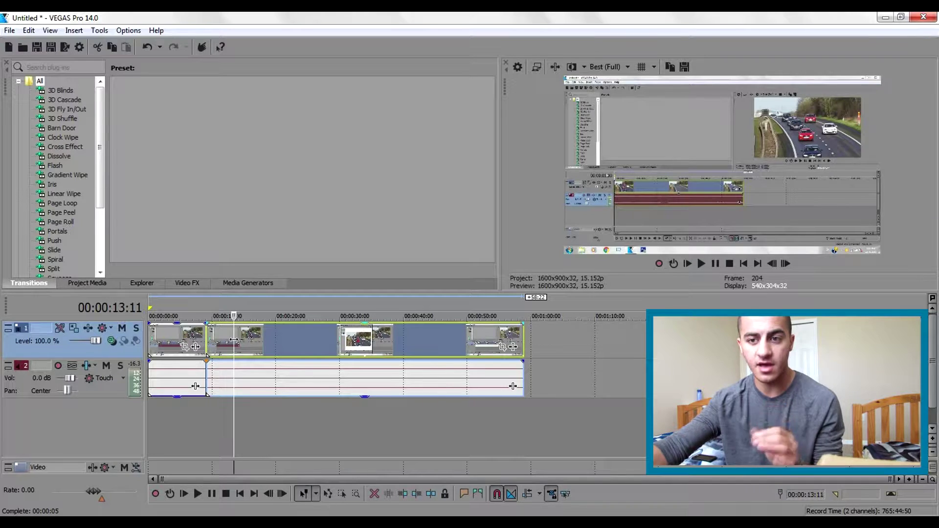
key(s)
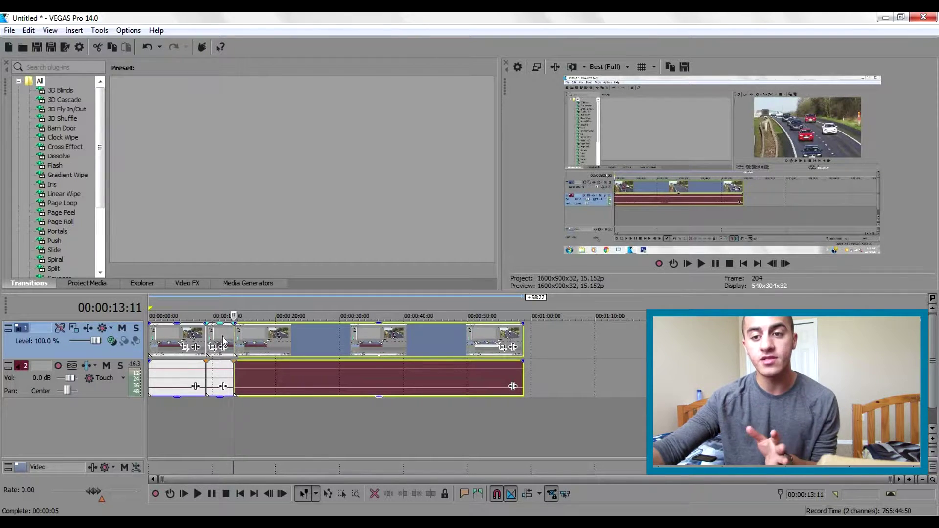
Open Video Event Pan/Crop for the short middle event from its context menu.
right_click(222, 339)
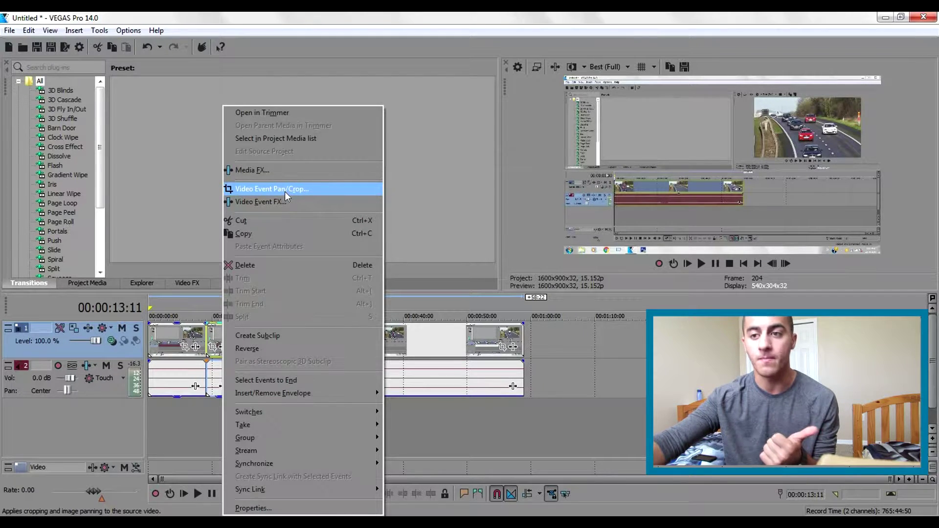
click(285, 191)
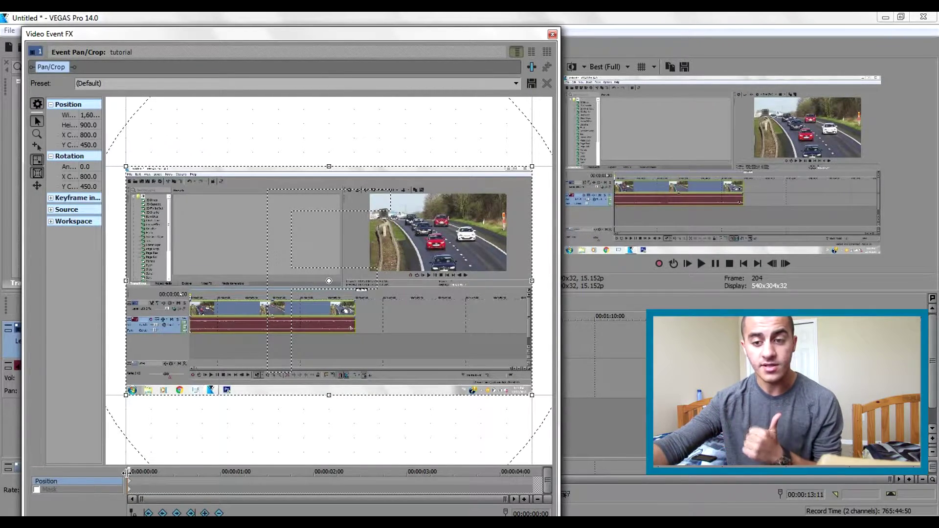
Shrink the Pan/Crop frame to 646.1 × 363.4, centre it on the highway cars, and close the editor.
mouse_move(127, 471)
mouse_down()
mouse_move(156, 472)
mouse_move(140, 472)
mouse_up()
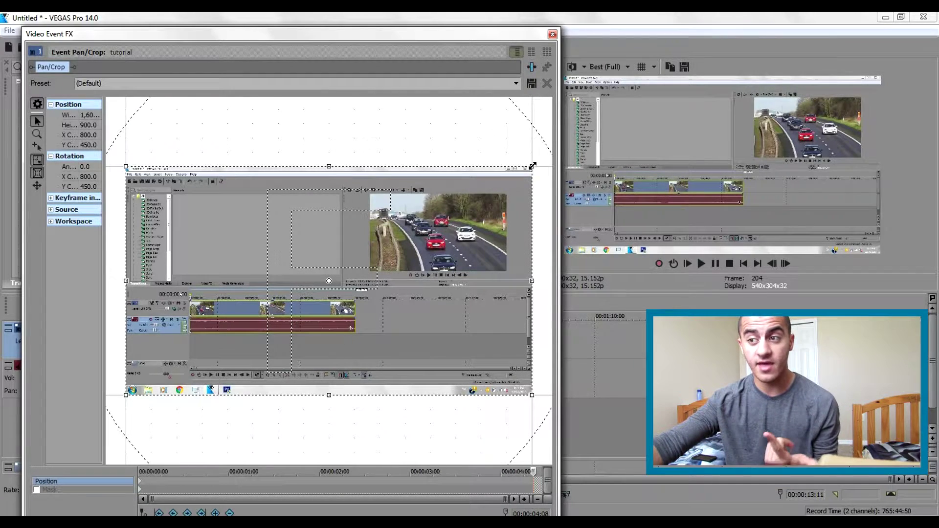
drag(517, 185, 485, 234)
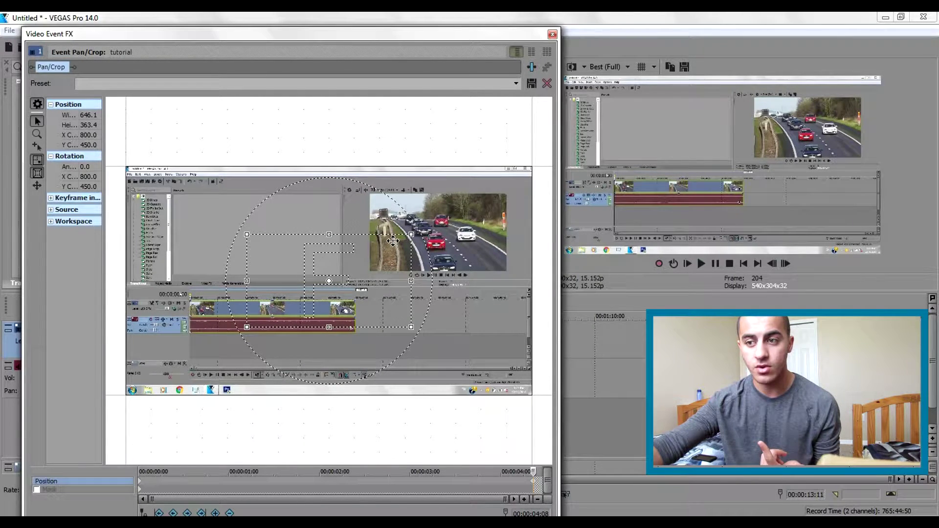
drag(355, 278, 463, 229)
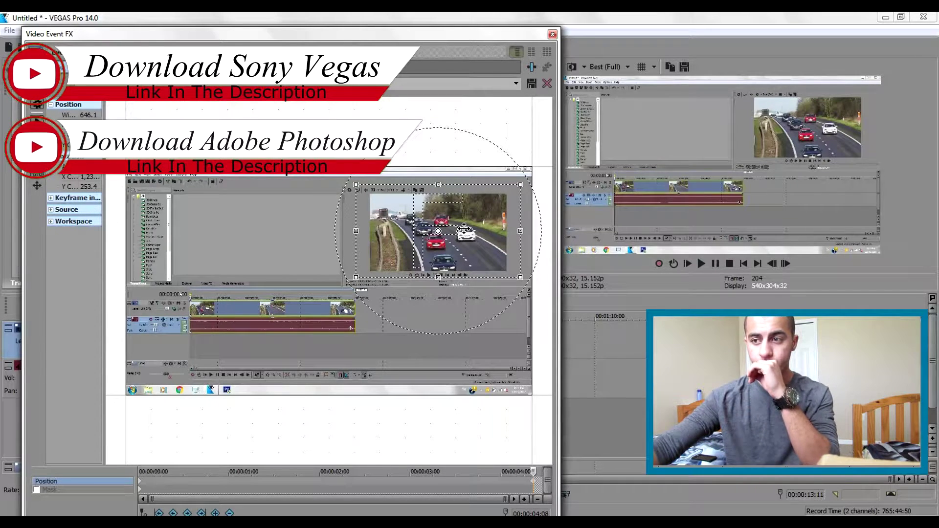
click(552, 35)
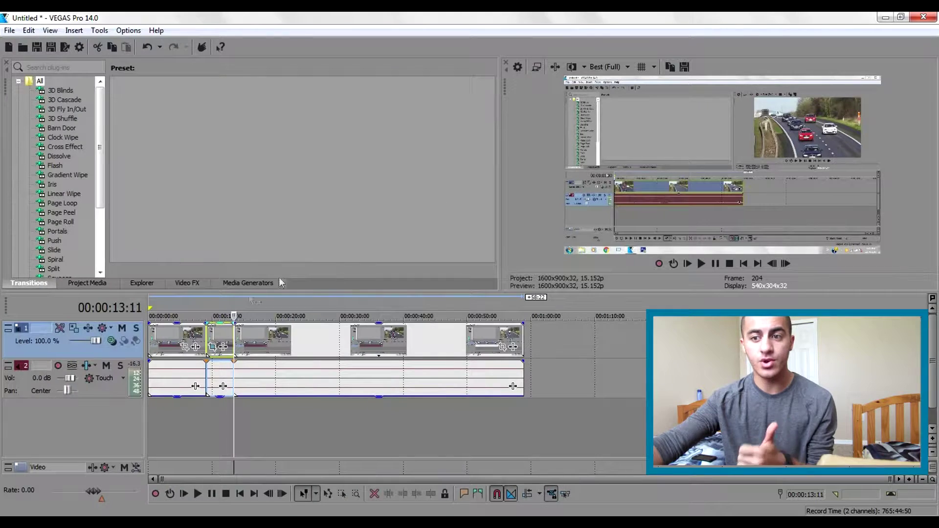
Play back from 00:00:07:04 to check the zoomed section.
click(194, 336)
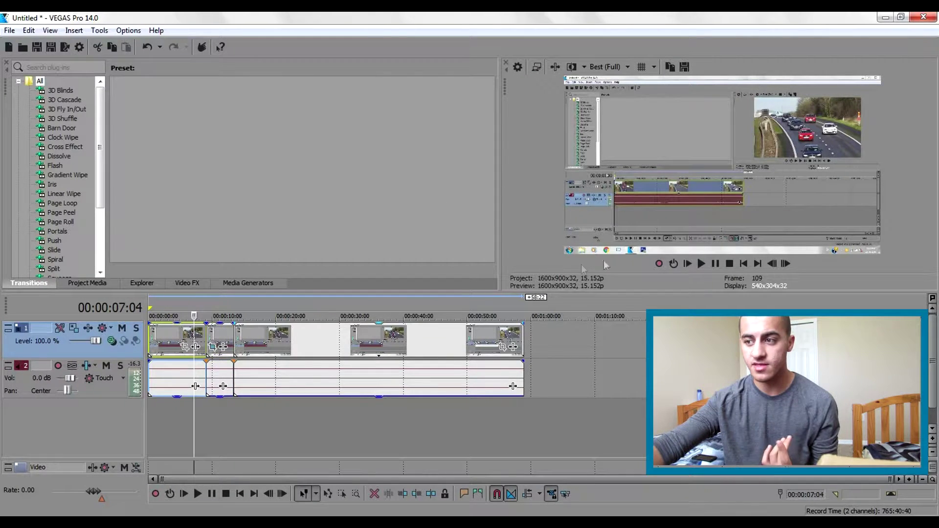
click(698, 263)
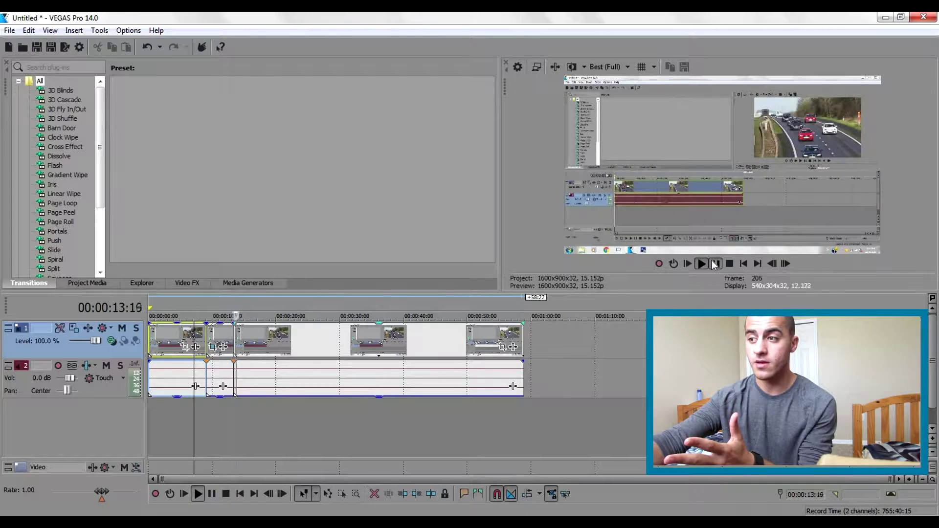
click(712, 264)
Split the clips at 00:00:18:07, creating another short event after the zoomed one.
click(297, 349)
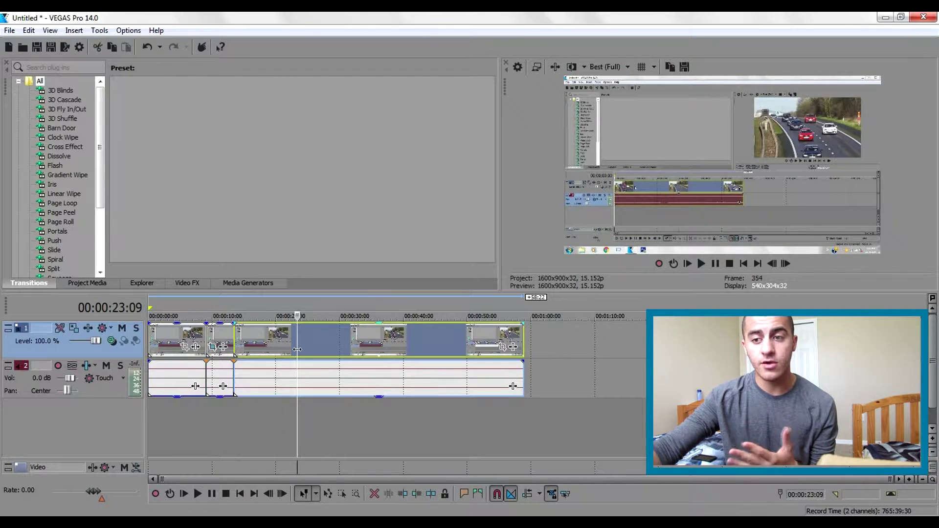
click(233, 348)
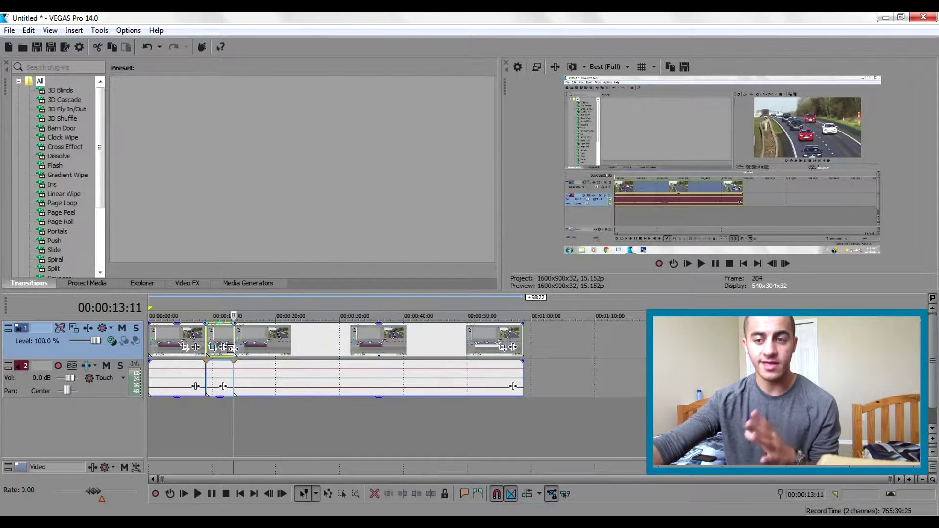
click(276, 342)
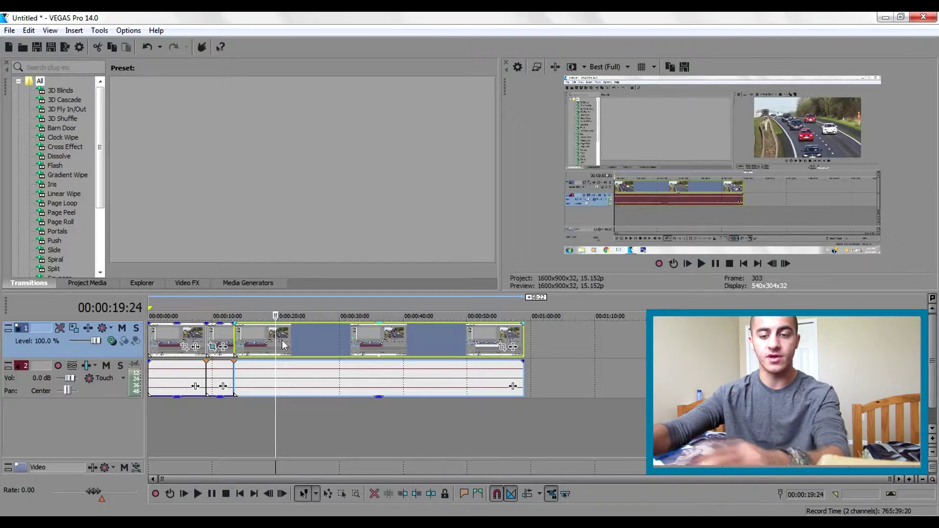
click(263, 346)
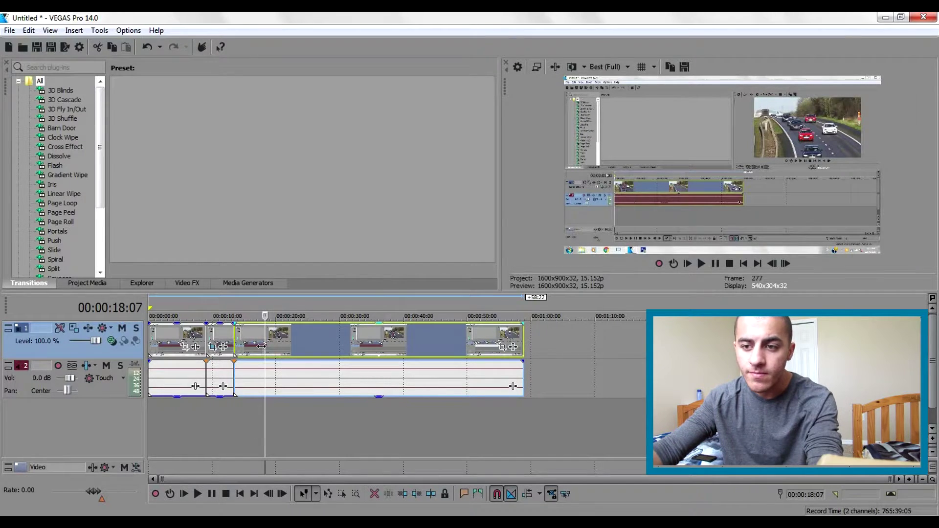
key(s)
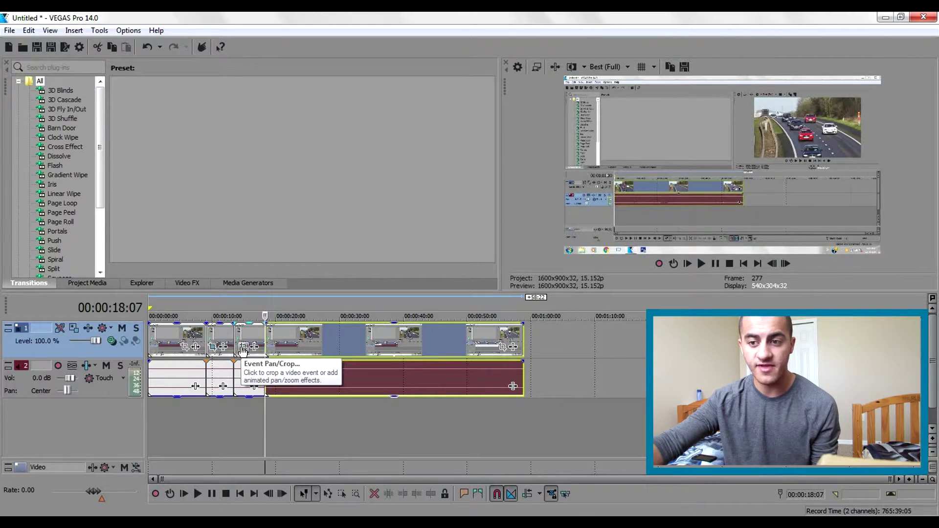
Open Pan/Crop for the event after the zoomed section and dock it below the preview.
click(243, 347)
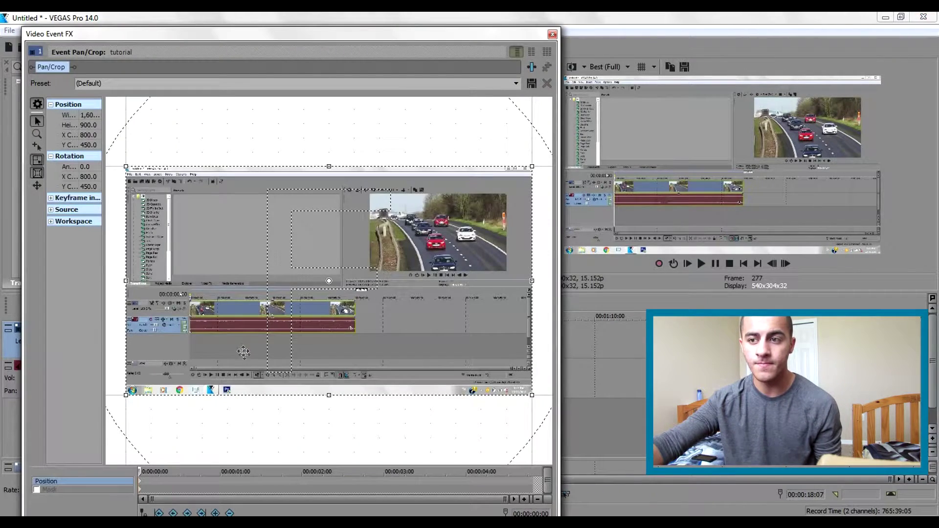
drag(371, 37, 721, 151)
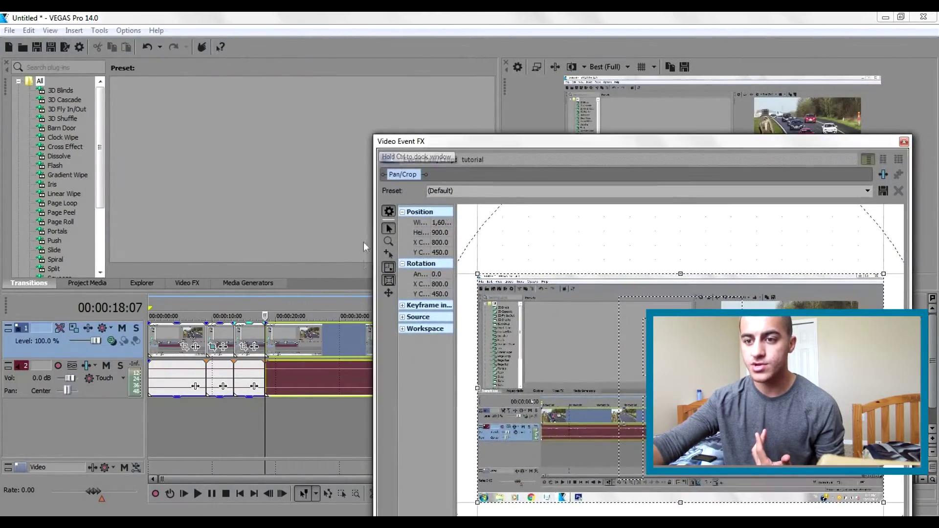
click(231, 338)
drag(559, 141, 571, 283)
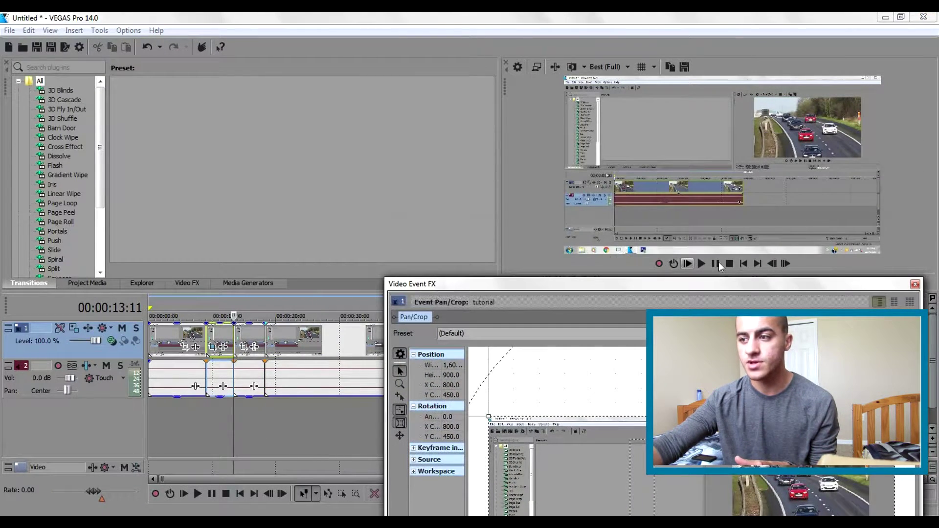
Step back and forth a frame at 00:00:13:11 to compare zoomed and full framing.
click(772, 263)
click(772, 263)
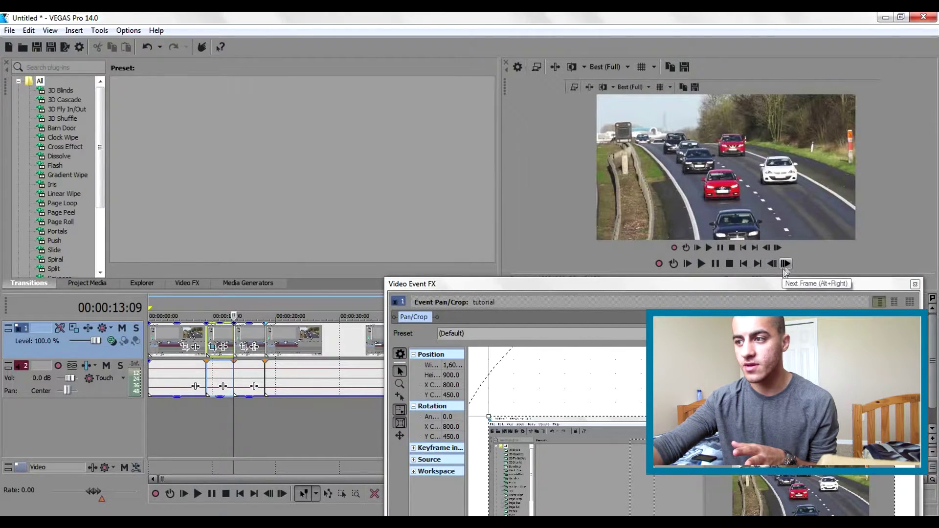
click(786, 264)
click(786, 263)
click(772, 263)
click(772, 263)
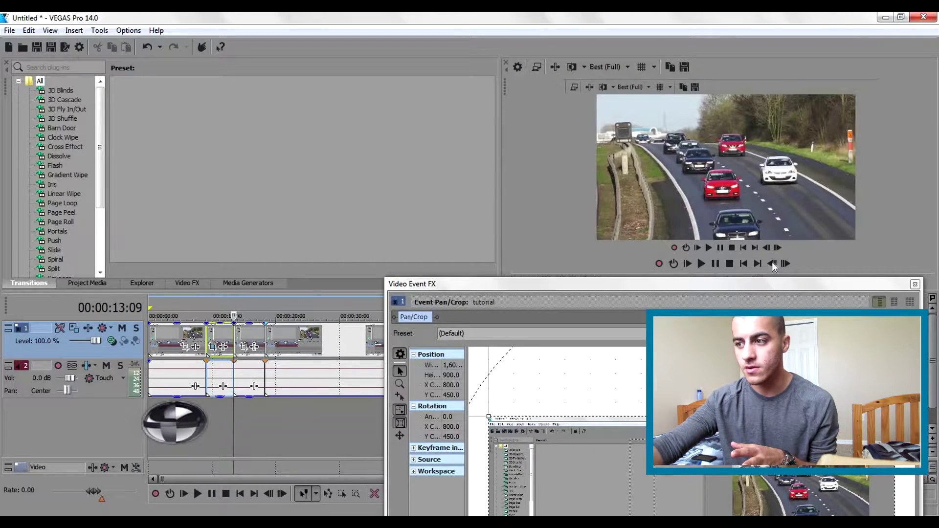
click(786, 263)
click(786, 264)
drag(765, 292, 682, 144)
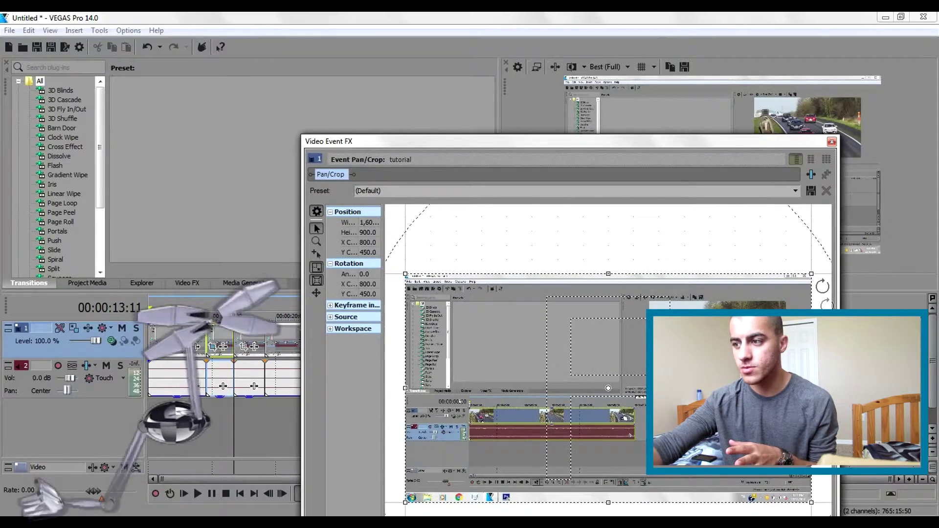
Shrink the crop frame onto the highway picture and compare against the previous frame.
drag(809, 277, 706, 333)
drag(608, 387, 711, 340)
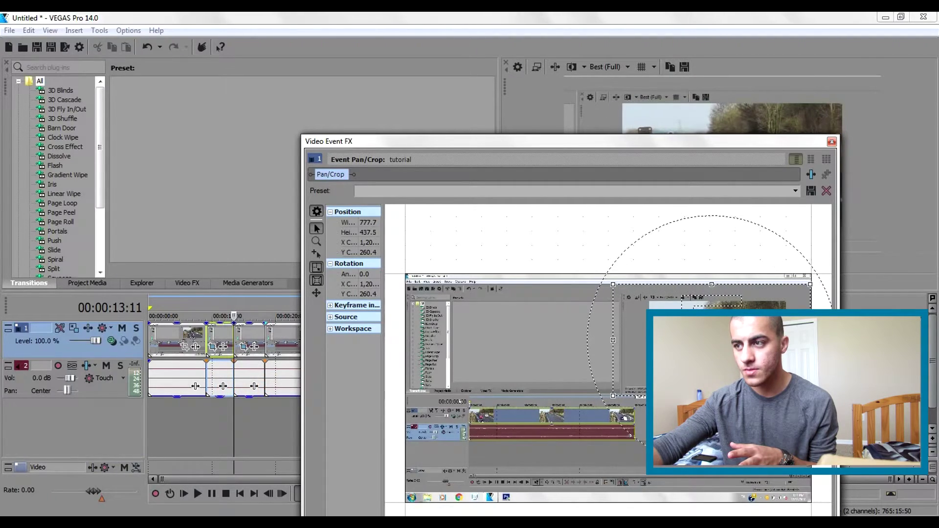
drag(732, 144, 391, 84)
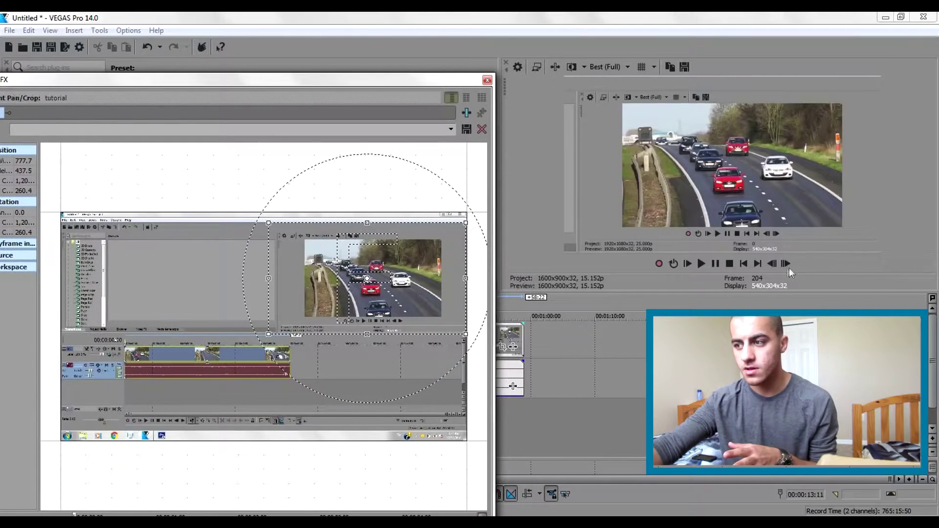
click(772, 264)
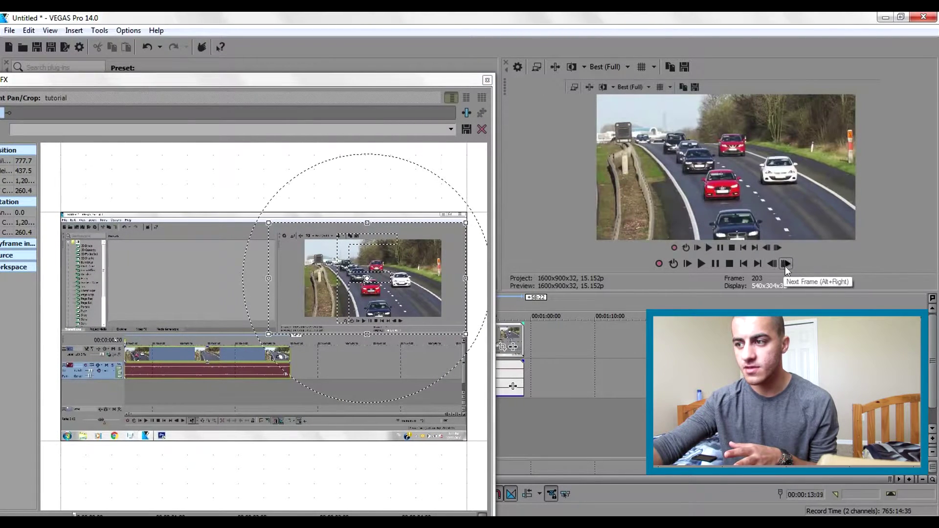
click(786, 263)
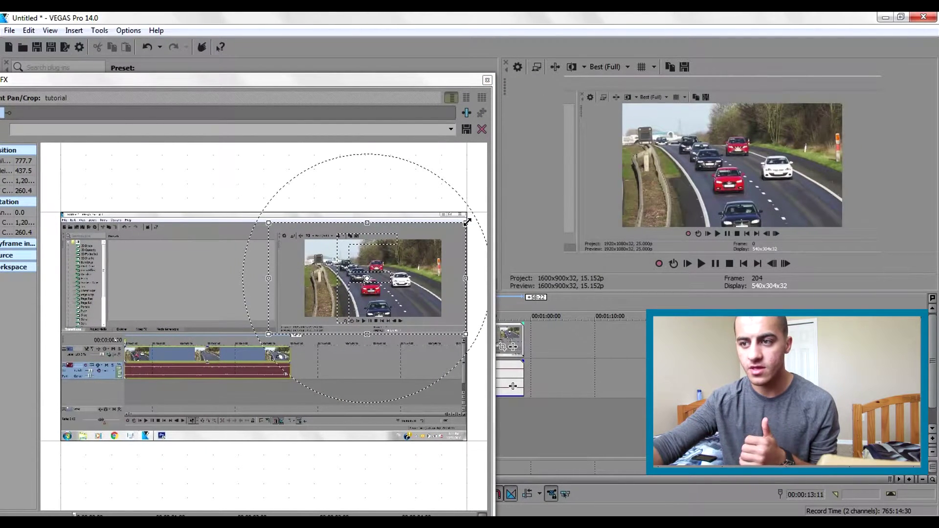
Fine-tune the crop to 675.9 × 380.2 over the cars and close the editor.
drag(467, 222, 456, 228)
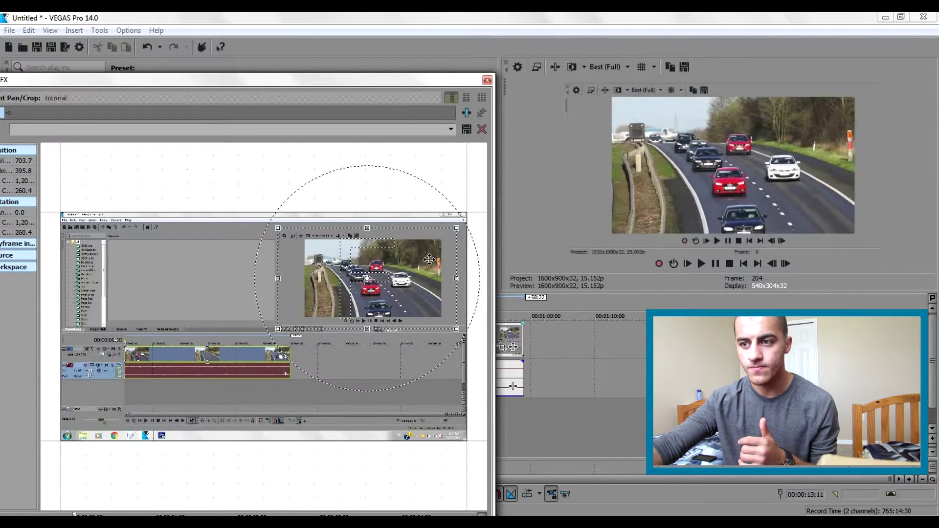
drag(433, 266, 437, 265)
click(775, 270)
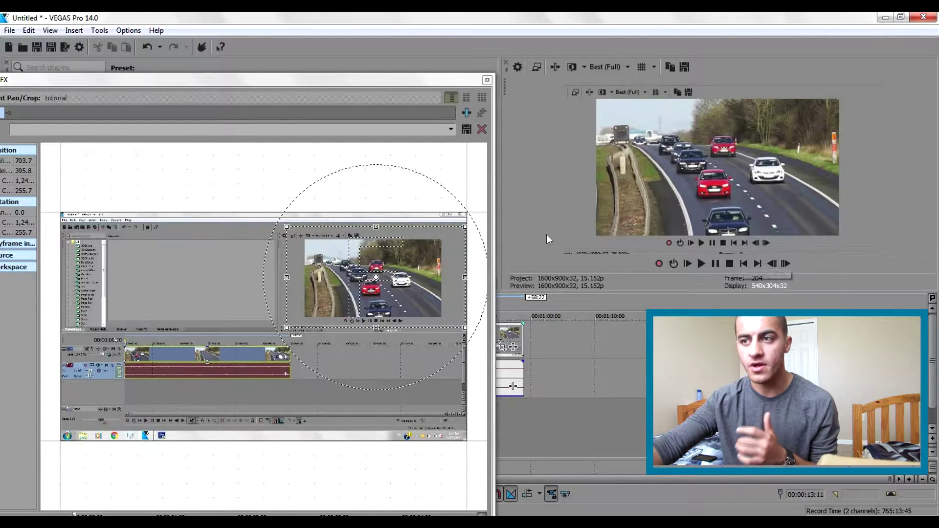
drag(466, 227, 463, 229)
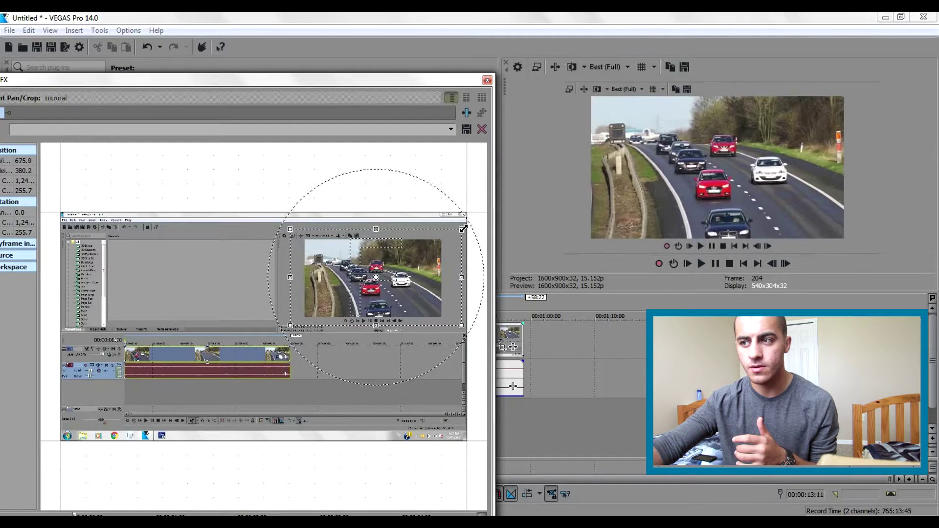
click(487, 80)
click(198, 341)
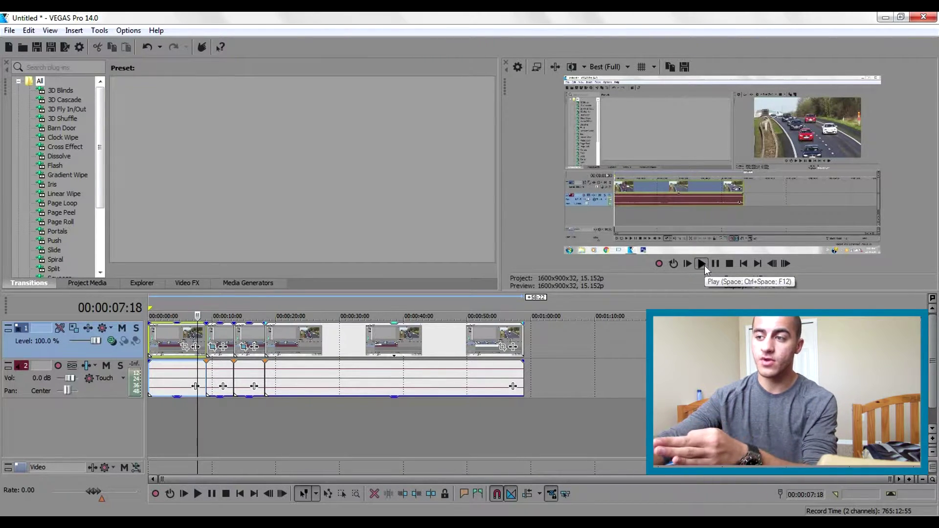
Play the sequence from 00:00:07:18 and stop at 00:00:18:21.
click(704, 264)
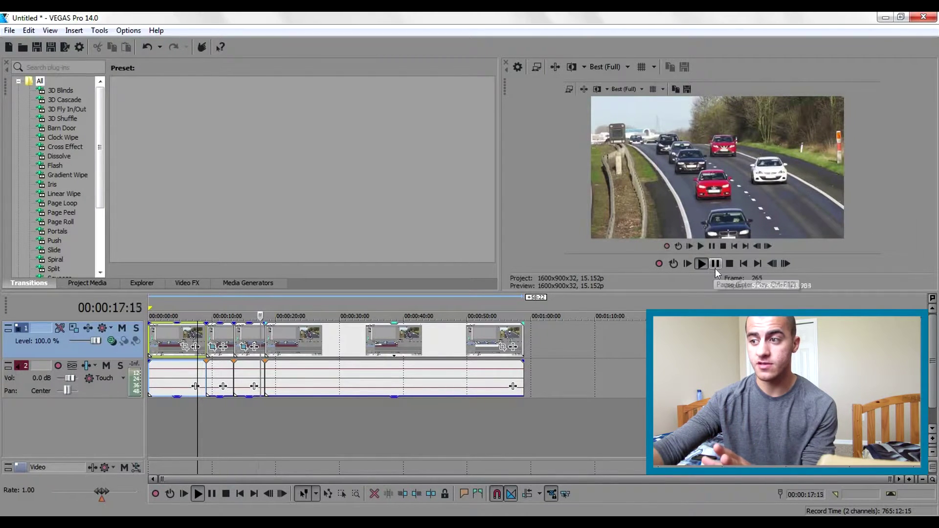
click(715, 267)
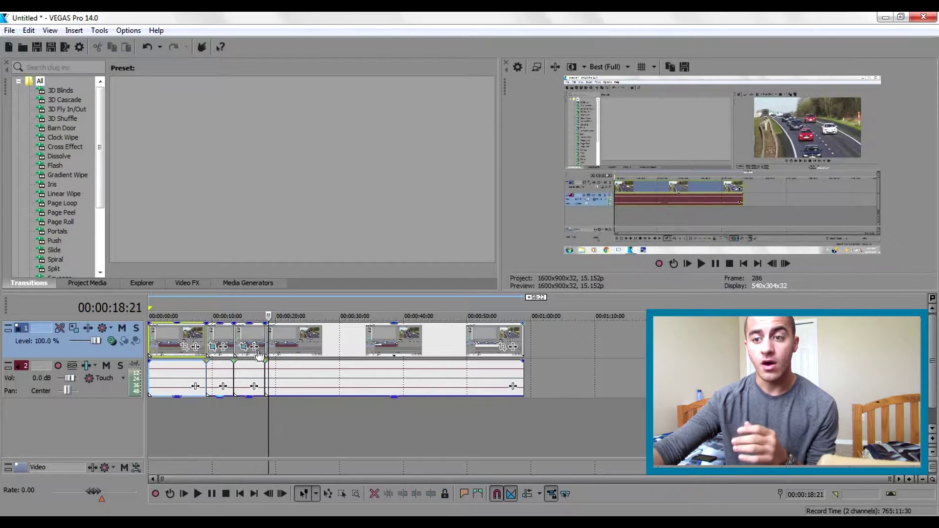
Cut the long clip at 00:00:22:04 and open the new event's Pan/Crop.
click(289, 351)
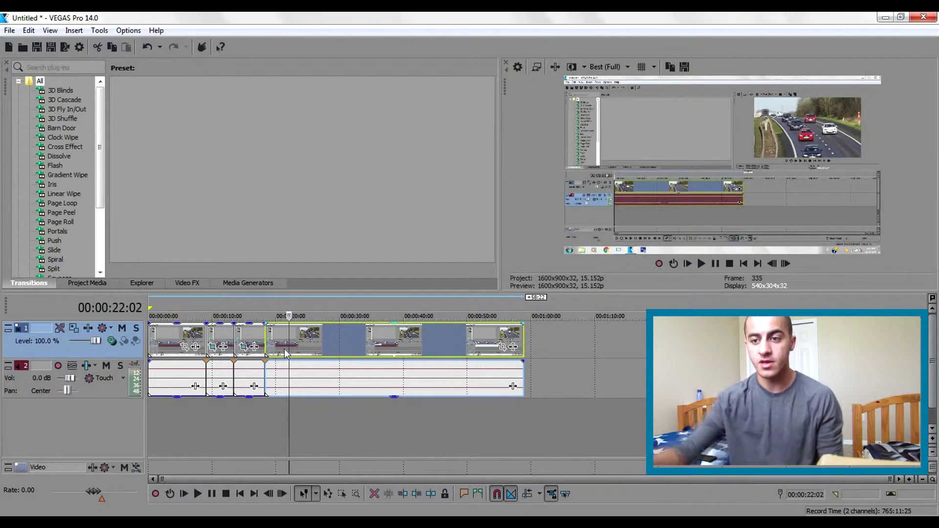
click(290, 351)
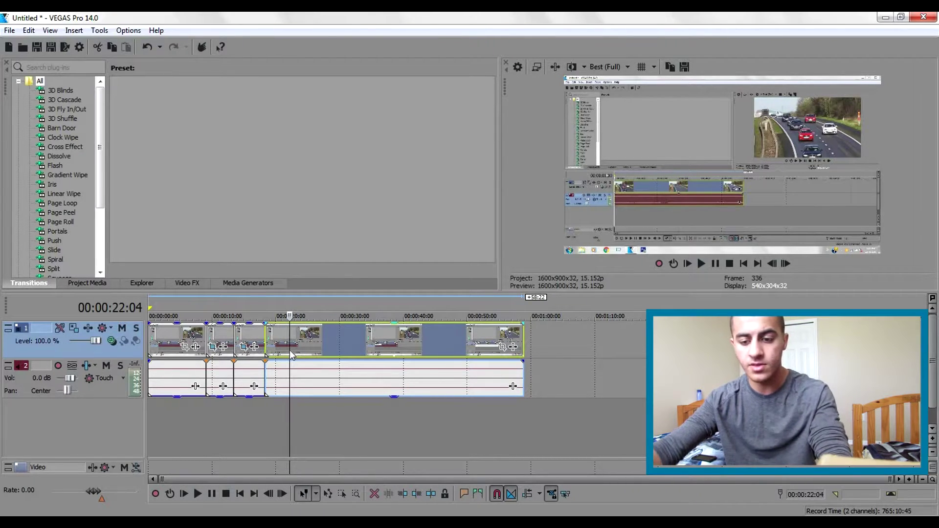
key(s)
click(279, 337)
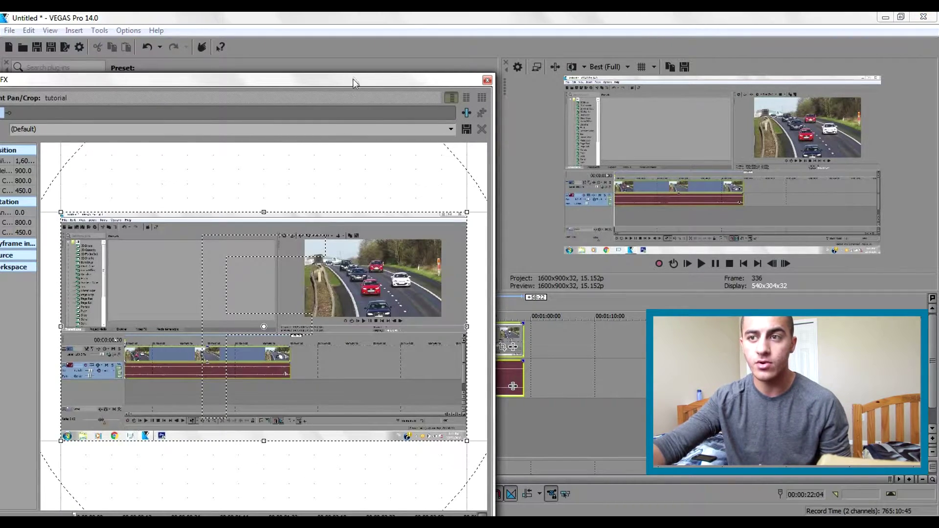
Shrink the crop frame to 818.3 × 460.3 and place it over the traffic preview.
drag(362, 47, 377, 21)
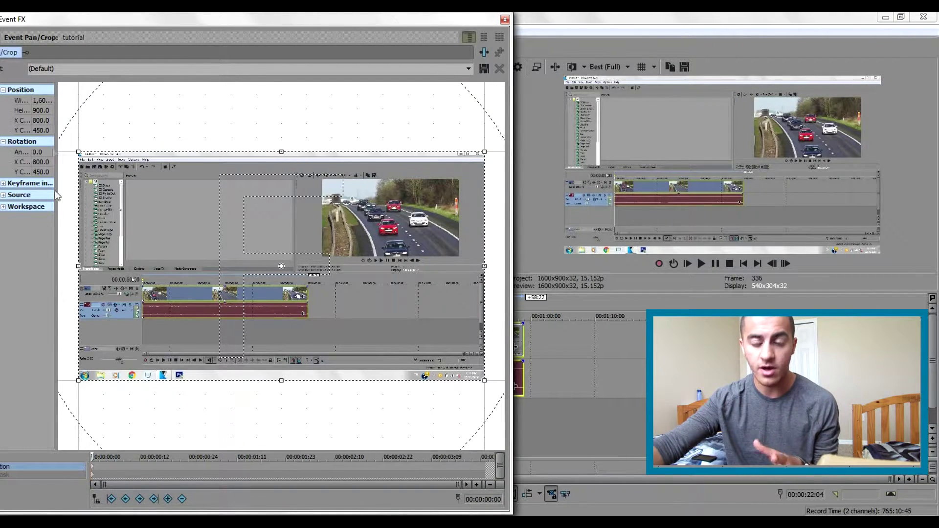
drag(75, 153, 196, 208)
drag(332, 231, 320, 211)
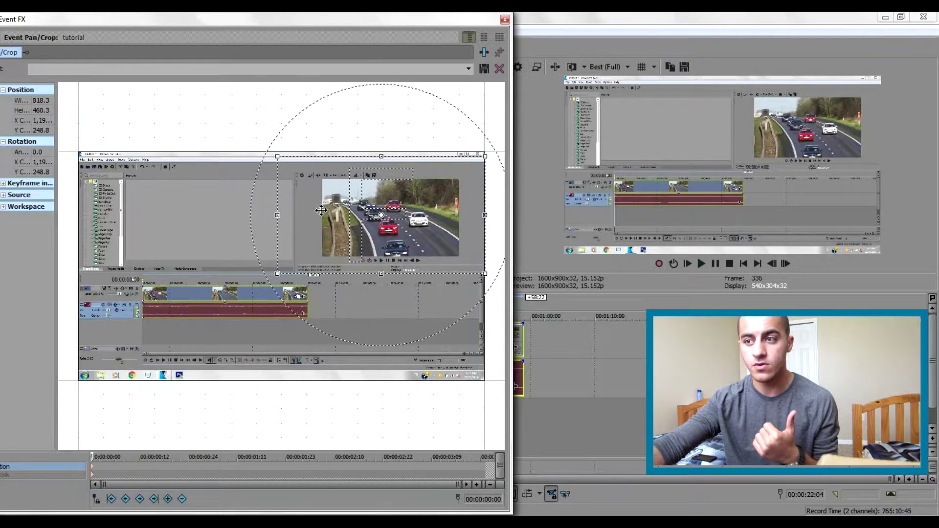
Step through preview frames within the short clip to check the new zoom.
click(785, 263)
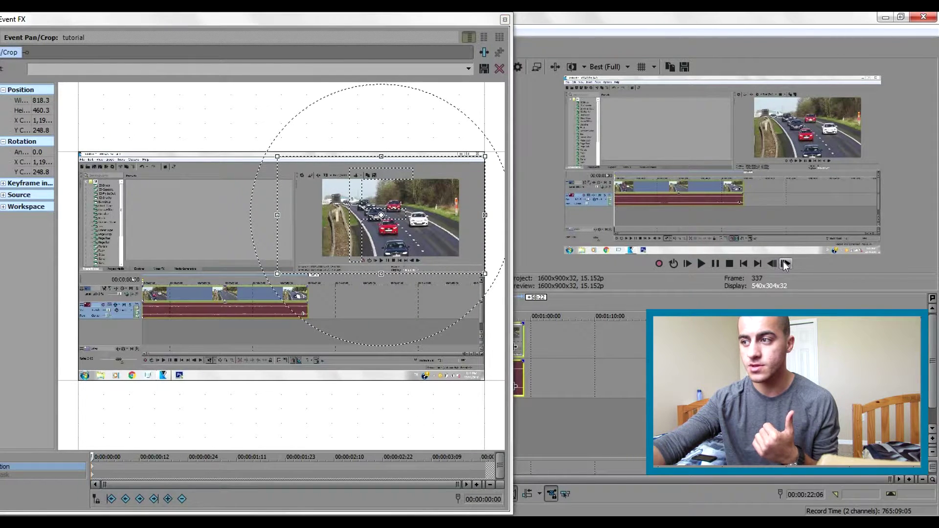
click(784, 263)
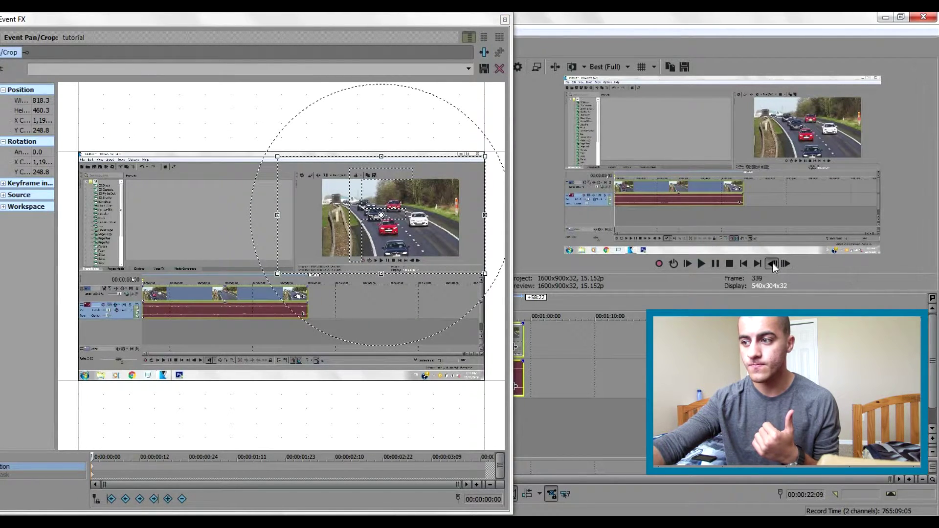
click(772, 264)
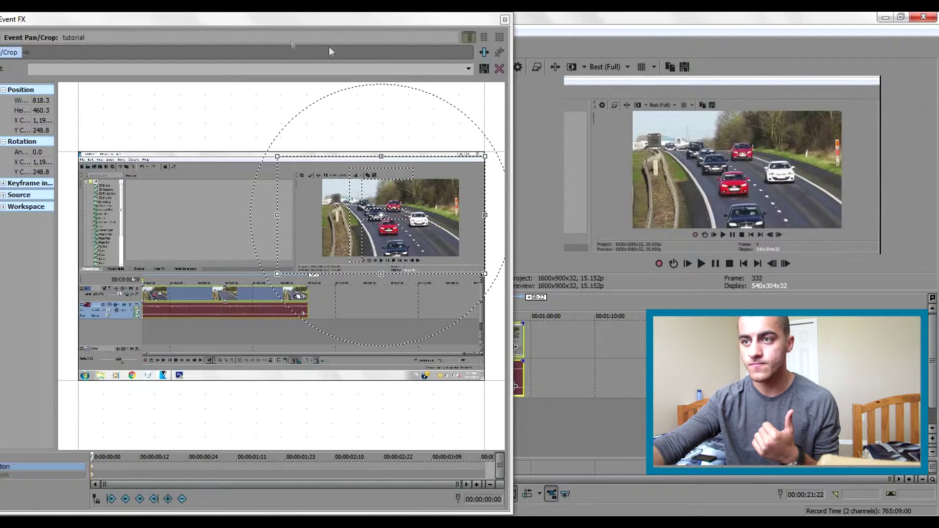
double_click(785, 263)
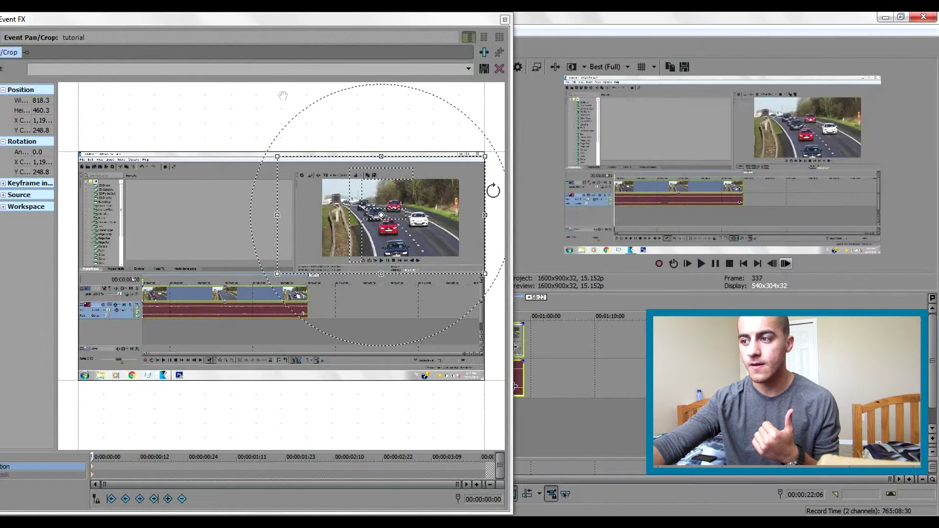
drag(346, 25, 24, 160)
click(273, 331)
drag(90, 157, 438, 29)
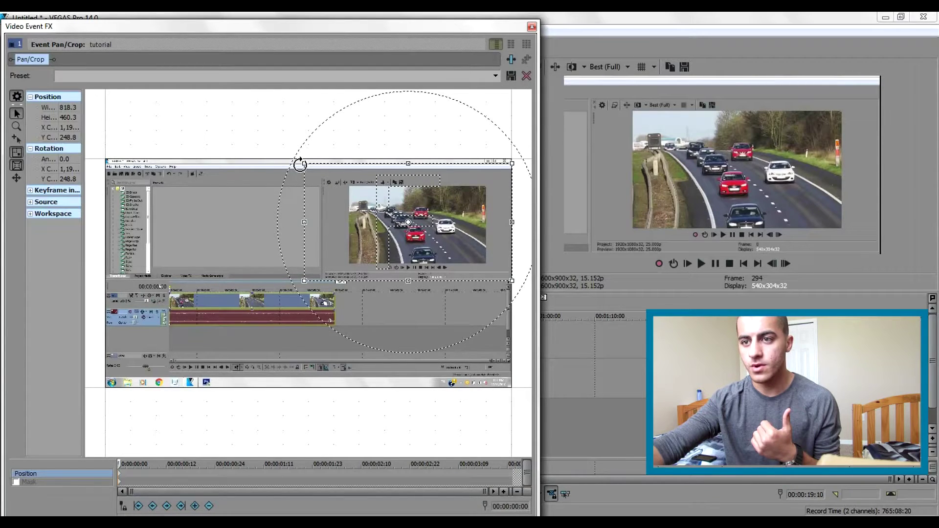
Tighten the starting crop on the cars, then move to the clip end at 00:00:03:22.
drag(303, 162, 332, 181)
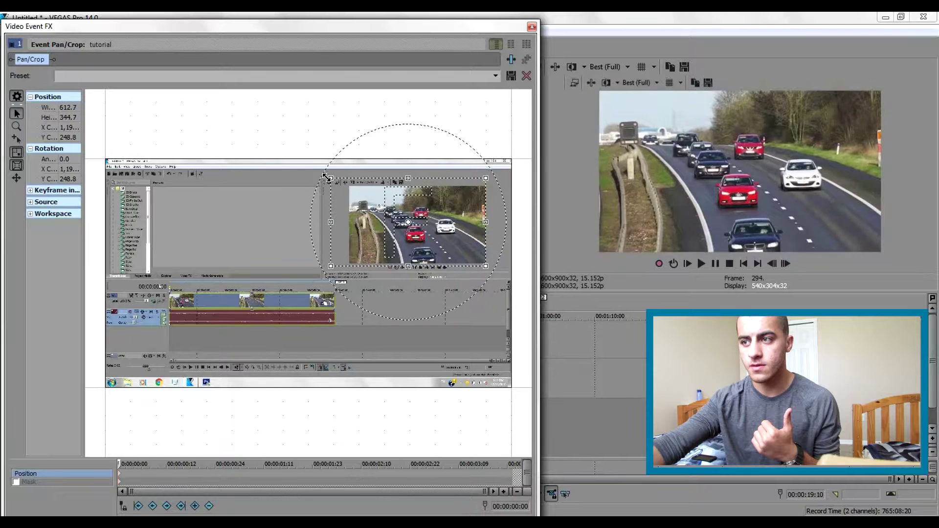
drag(371, 212, 379, 214)
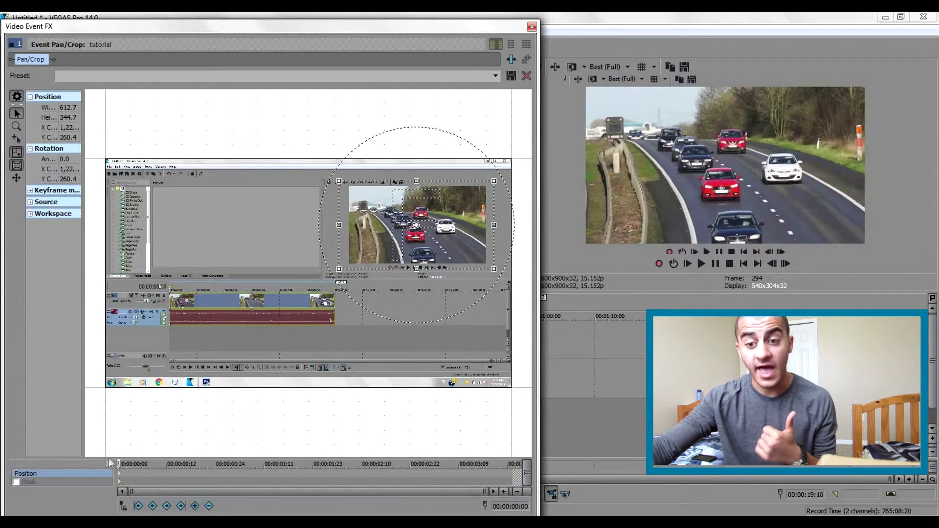
drag(119, 462, 253, 455)
drag(394, 453, 512, 460)
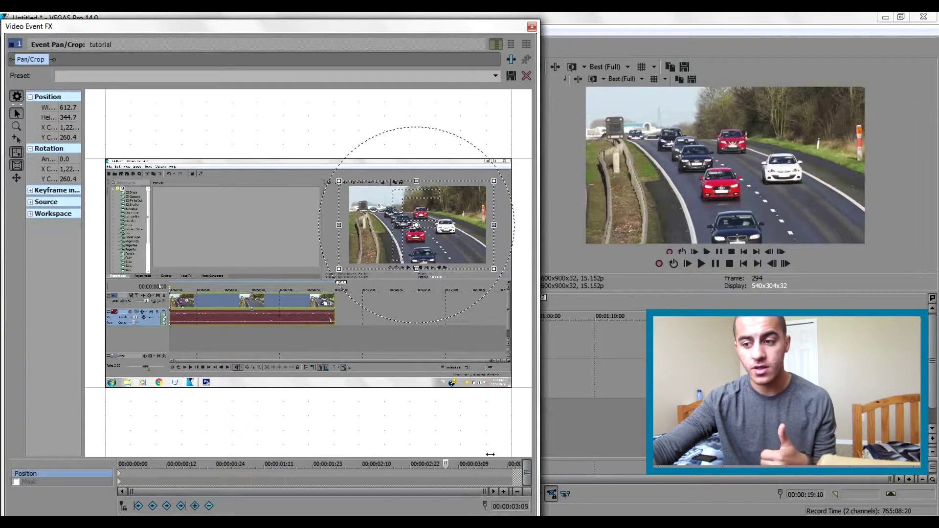
Widen the end crop to nearly full frame, height 885.8, centred at 804.6 × 447.7.
drag(274, 274, 175, 324)
drag(239, 233, 29, 163)
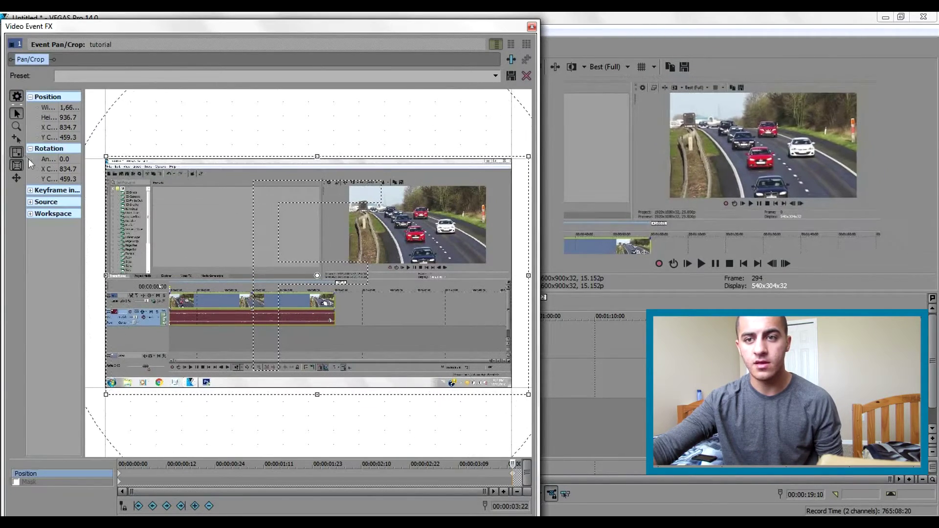
drag(302, 256, 287, 257)
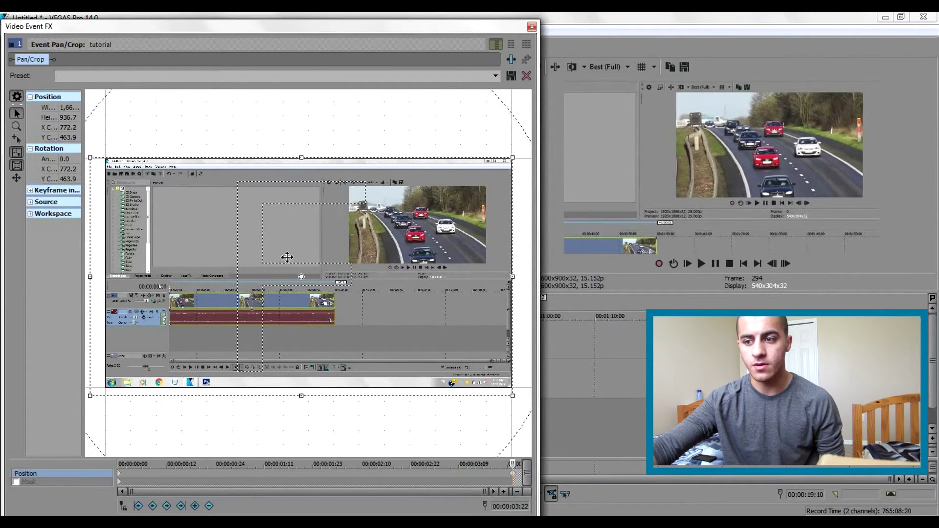
drag(508, 393, 499, 388)
drag(415, 341, 421, 339)
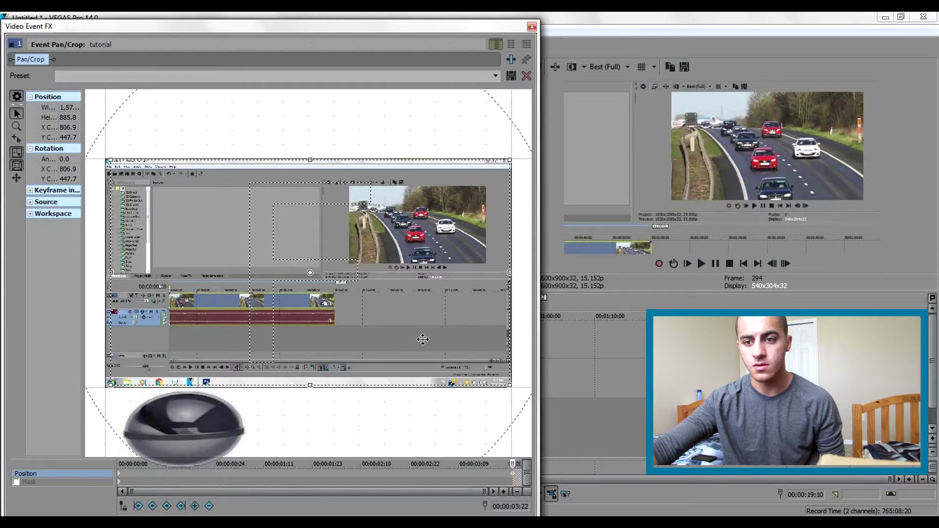
Close Pan/Crop and play the project from the start, stopping at 00:00:23:00.
click(531, 27)
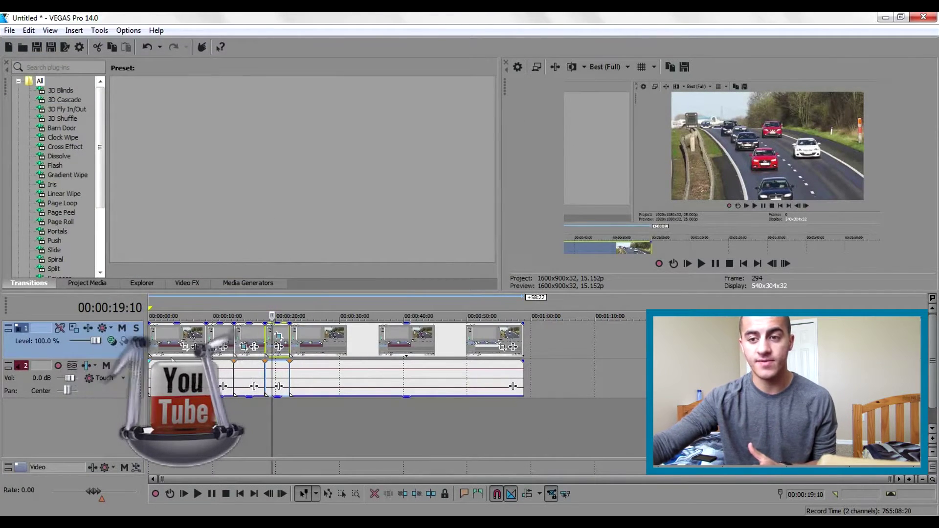
key(Home)
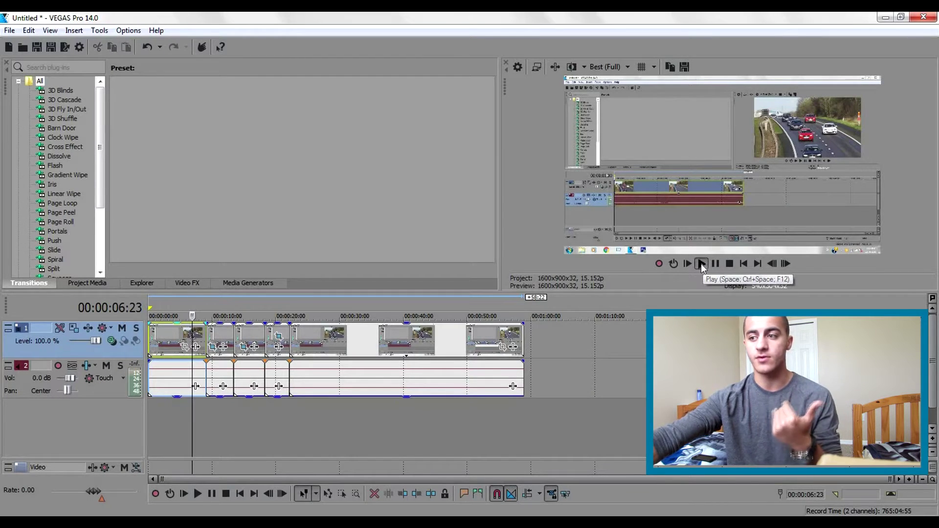
click(700, 263)
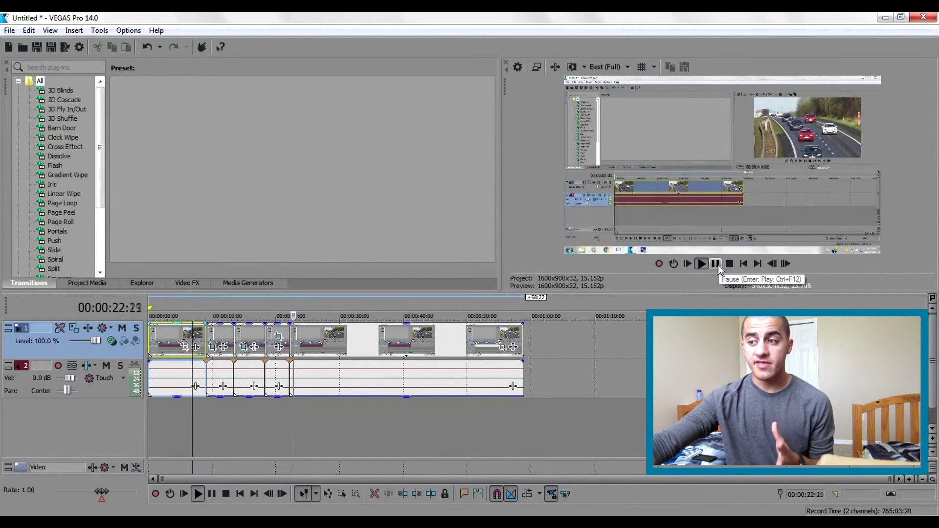
click(717, 264)
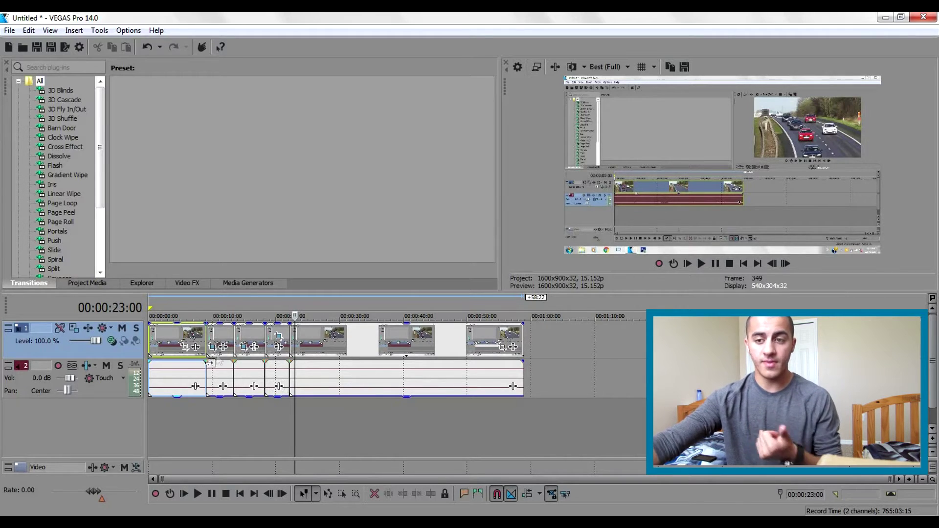
click(216, 351)
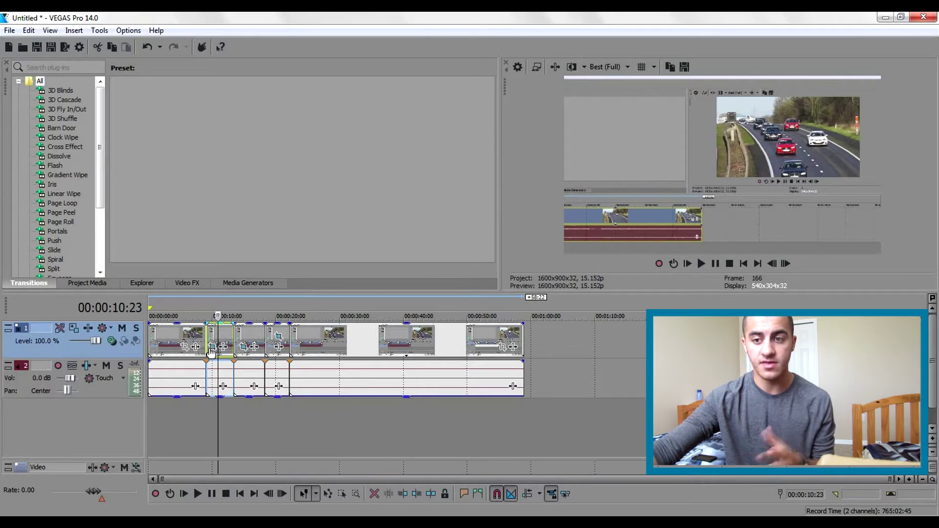
click(212, 348)
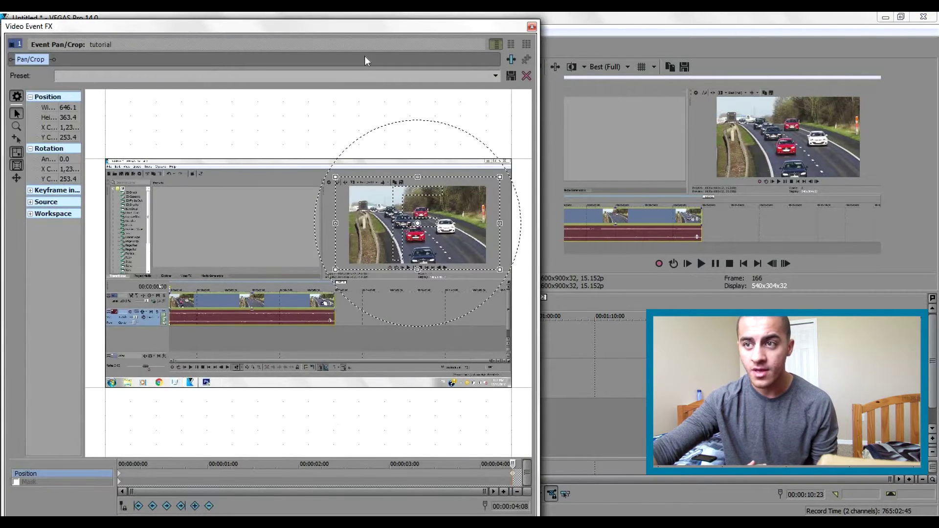
drag(374, 30, 374, 23)
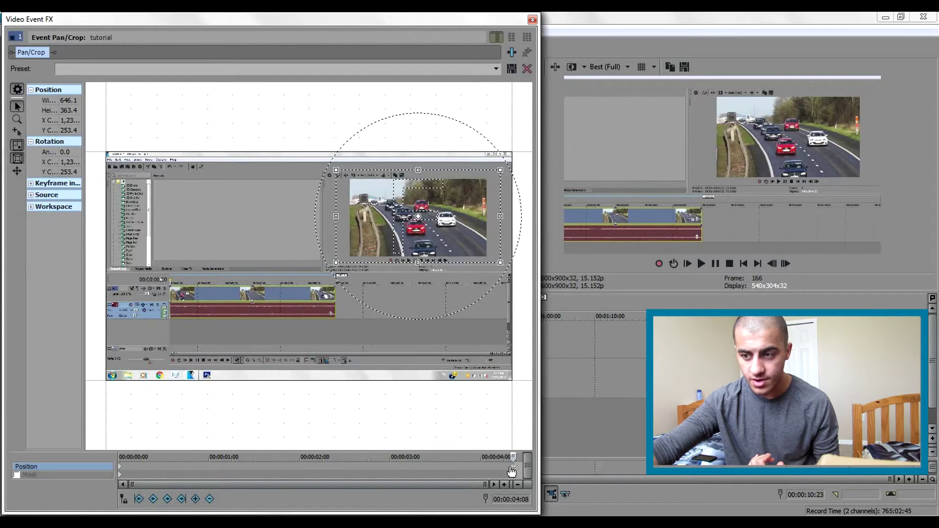
drag(511, 471, 290, 471)
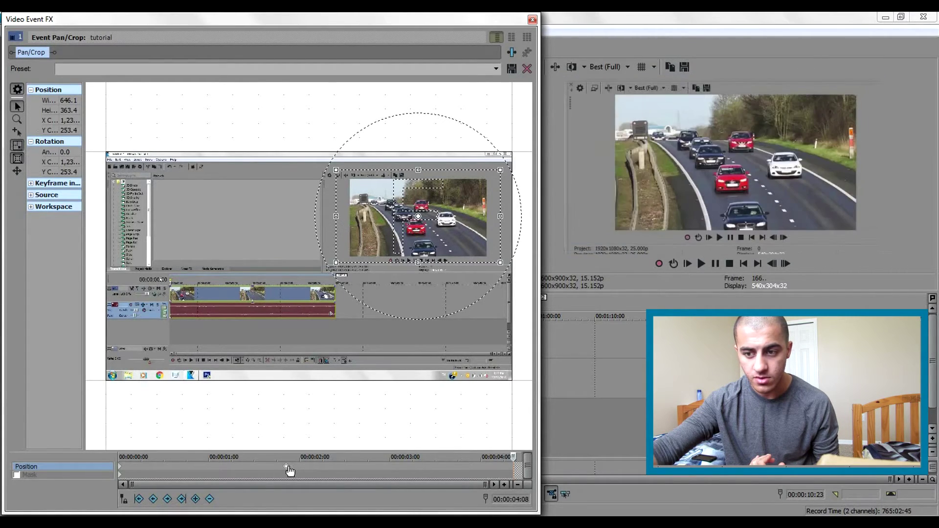
click(531, 19)
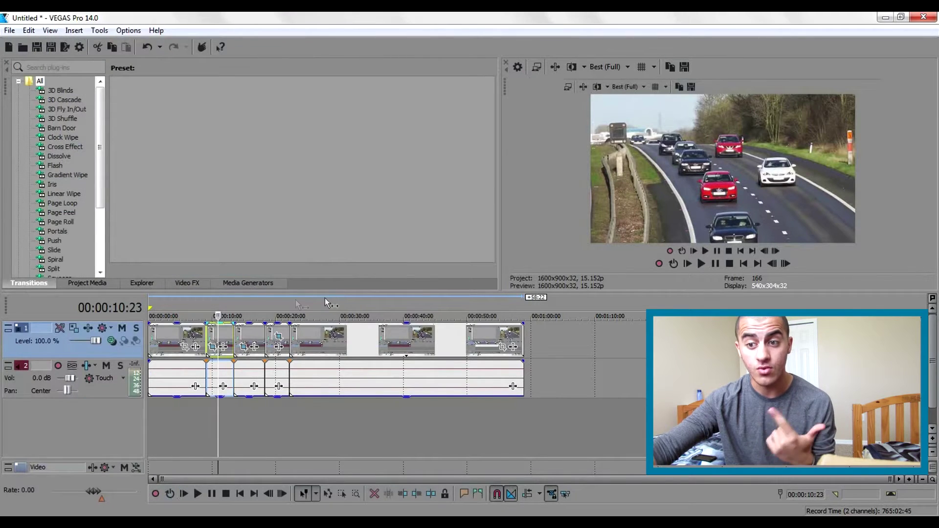
Play from about 00:00:09:00, pause at 00:00:22:02, and reopen the short event's Pan/Crop.
click(206, 333)
click(701, 263)
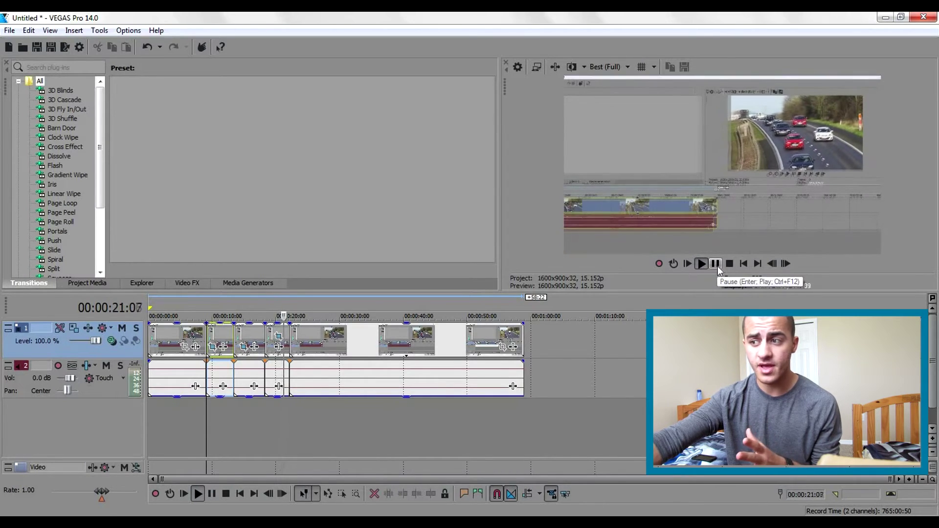
click(715, 263)
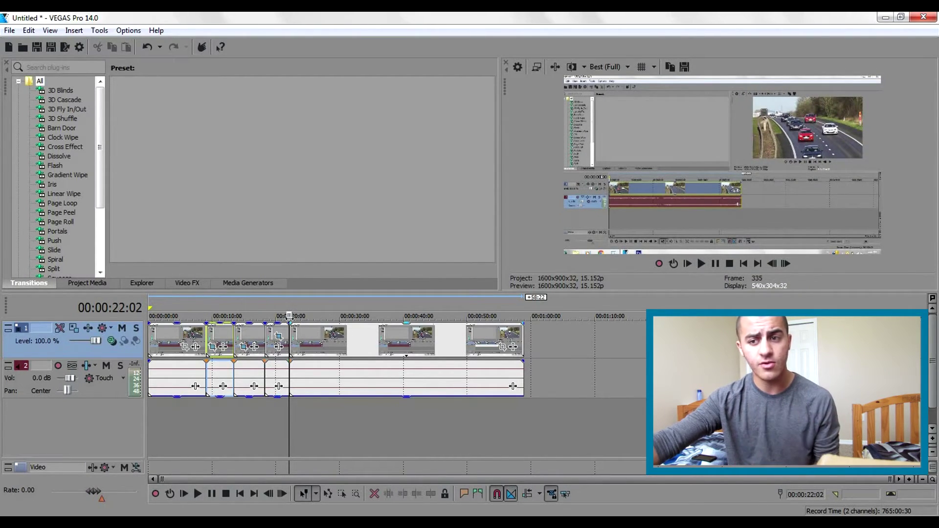
click(279, 339)
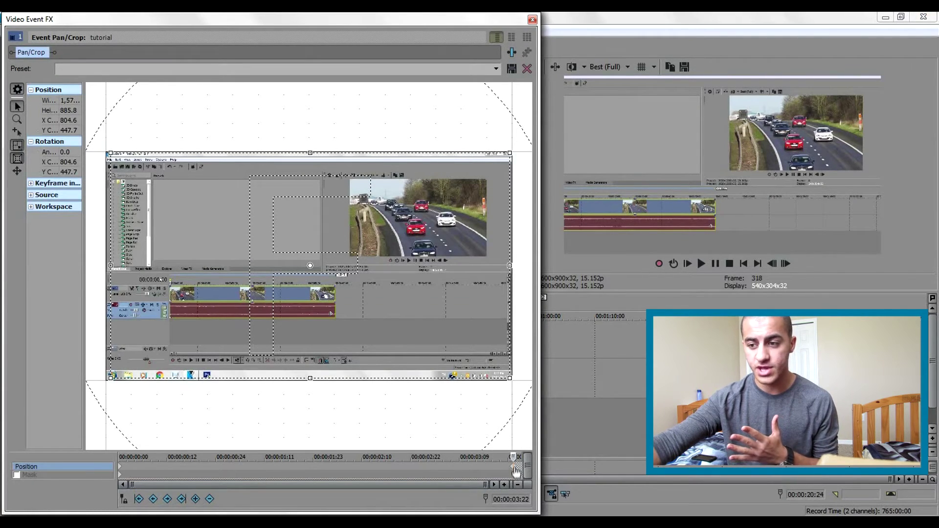
Move the short clip's zoom-out keyframe earlier to 00:00:01:23 and close Pan/Crop.
drag(499, 477, 318, 476)
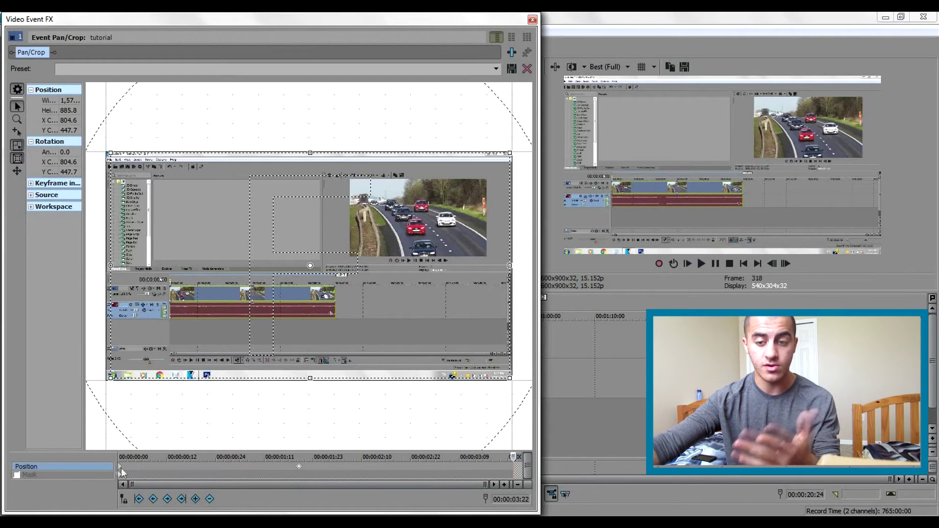
click(532, 20)
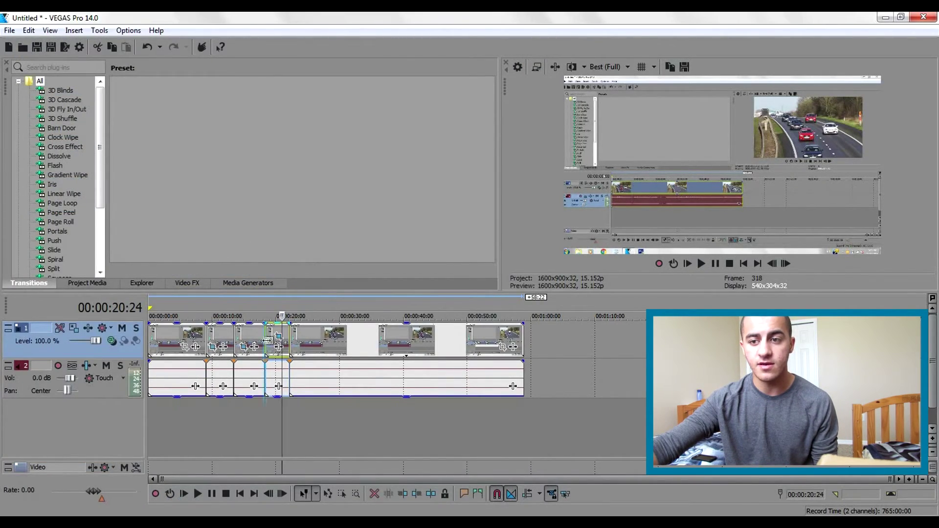